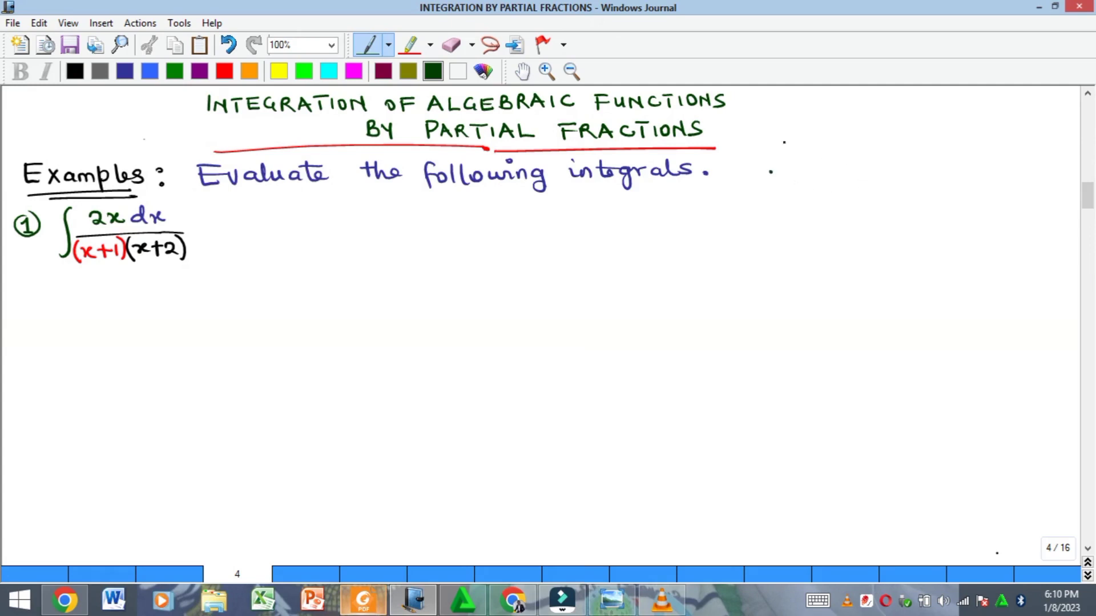
# - Undo the stray ink dot written after "integrals."
pyautogui.click(229, 45)
# - Write = ∫2x/((x+1)(x+2)) dx in green at the top right
pyautogui.moveTo(871, 120); pyautogui.dragTo(884, 132)
pyautogui.moveTo(887, 122)
pyautogui.mouseDown()
pyautogui.moveTo(897, 132)
pyautogui.moveTo(860, 142)
pyautogui.moveTo(946, 138)
pyautogui.mouseUp()
pyautogui.moveTo(861, 159)
pyautogui.mouseDown()
pyautogui.moveTo(857, 179)
pyautogui.moveTo(895, 168)
pyautogui.mouseUp()
pyautogui.moveTo(890, 163); pyautogui.dragTo(895, 176)
pyautogui.moveTo(899, 160)
pyautogui.mouseDown()
pyautogui.moveTo(902, 177)
pyautogui.moveTo(924, 178)
pyautogui.mouseUp()
pyautogui.moveTo(928, 170)
pyautogui.mouseDown()
pyautogui.moveTo(953, 175)
pyautogui.moveTo(951, 152)
pyautogui.moveTo(954, 182)
pyautogui.mouseUp()
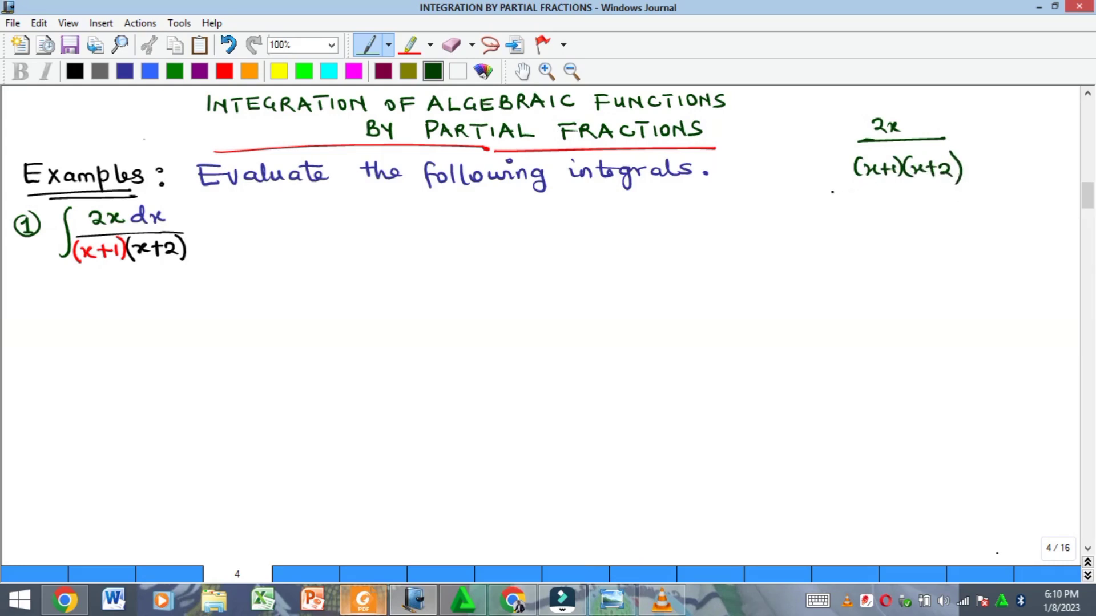
pyautogui.moveTo(845, 110); pyautogui.dragTo(829, 193)
pyautogui.moveTo(977, 144)
pyautogui.mouseDown()
pyautogui.moveTo(965, 153)
pyautogui.moveTo(977, 128)
pyautogui.mouseUp()
pyautogui.moveTo(980, 141); pyautogui.dragTo(984, 152)
pyautogui.moveTo(999, 137); pyautogui.dragTo(992, 150)
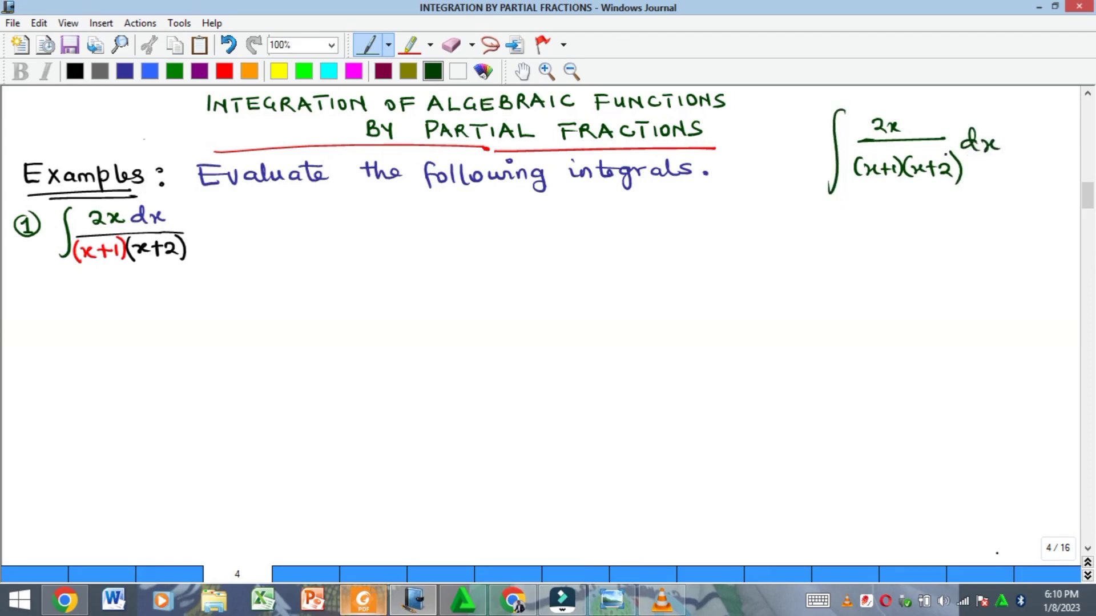
pyautogui.moveTo(810, 144); pyautogui.dragTo(822, 151)
# - Add a red equals sign after Example 1 and erase the top-right =, ∫ and dx
pyautogui.click(224, 70)
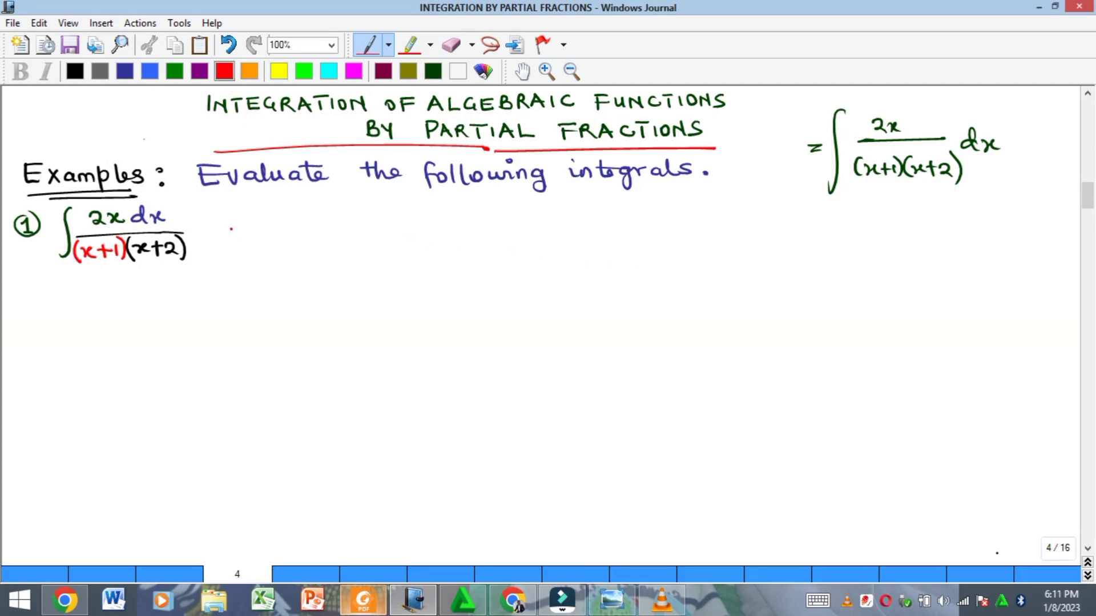
pyautogui.moveTo(221, 223); pyautogui.dragTo(241, 230)
pyautogui.click(451, 45)
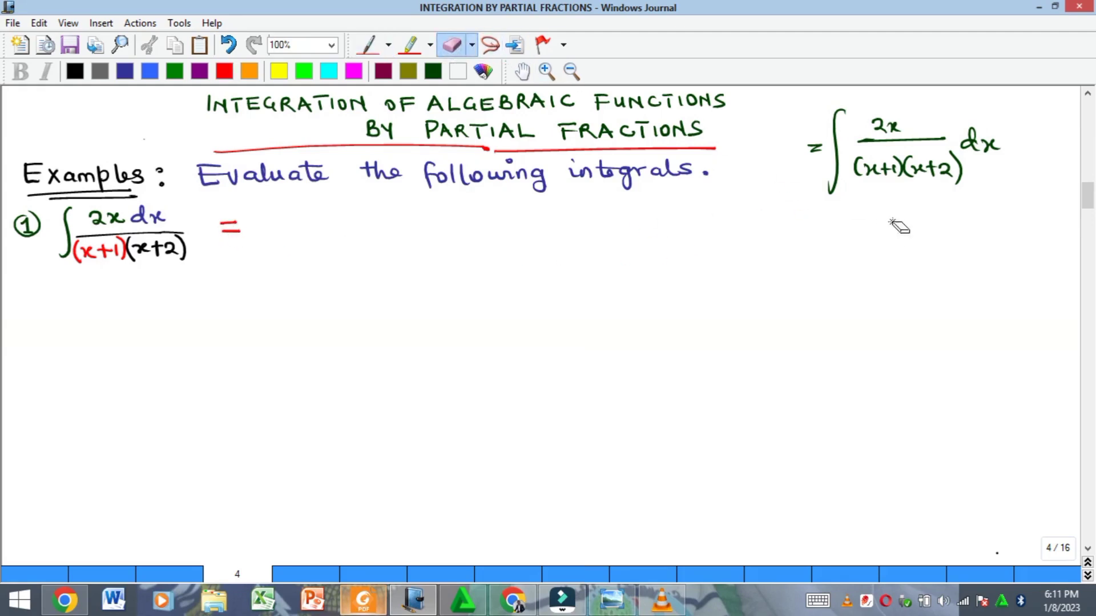
pyautogui.moveTo(844, 159); pyautogui.dragTo(813, 147)
pyautogui.moveTo(970, 142); pyautogui.dragTo(996, 147)
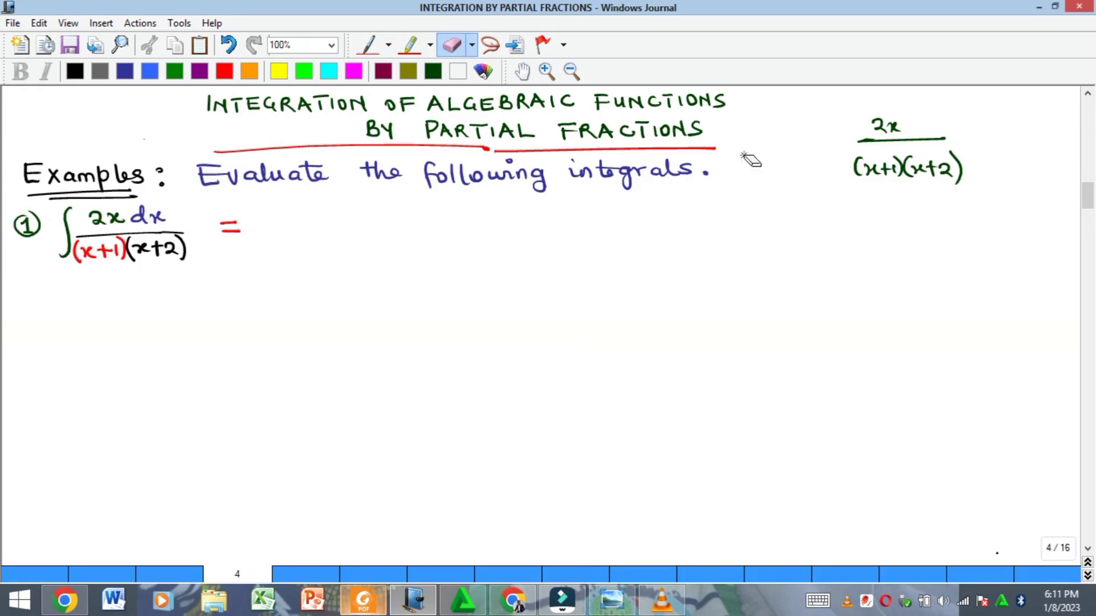
pyautogui.click(372, 44)
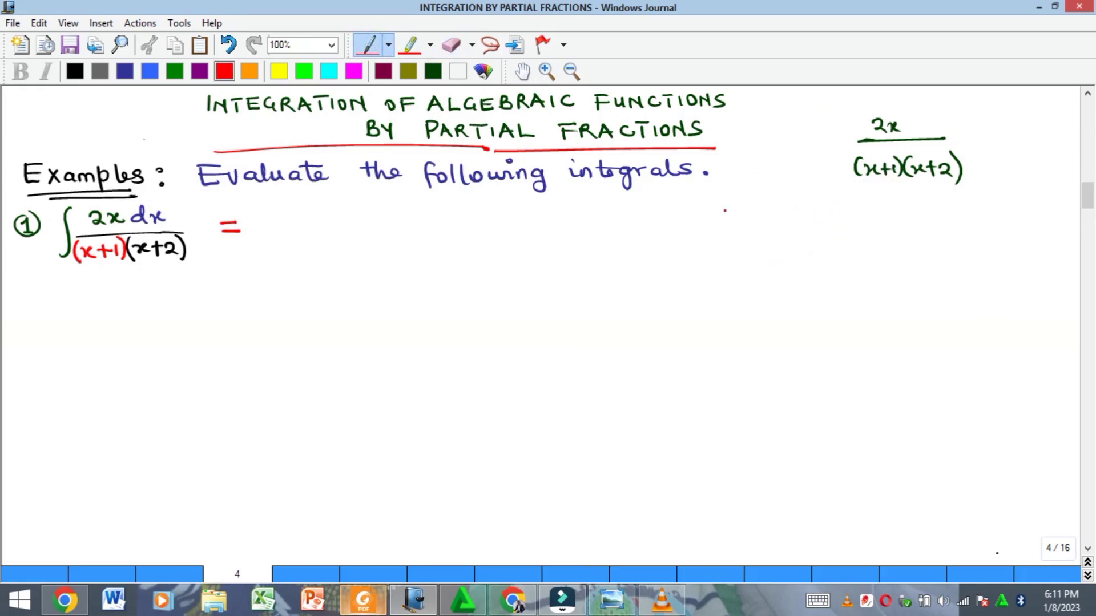
# - Write = A/(x+1) + B/(x+2) in red below the fraction
pyautogui.moveTo(721, 209); pyautogui.dragTo(738, 209)
pyautogui.moveTo(721, 217); pyautogui.dragTo(739, 217)
pyautogui.moveTo(773, 195)
pyautogui.mouseDown()
pyautogui.moveTo(765, 217)
pyautogui.moveTo(785, 216)
pyautogui.moveTo(782, 206)
pyautogui.moveTo(800, 221)
pyautogui.mouseUp()
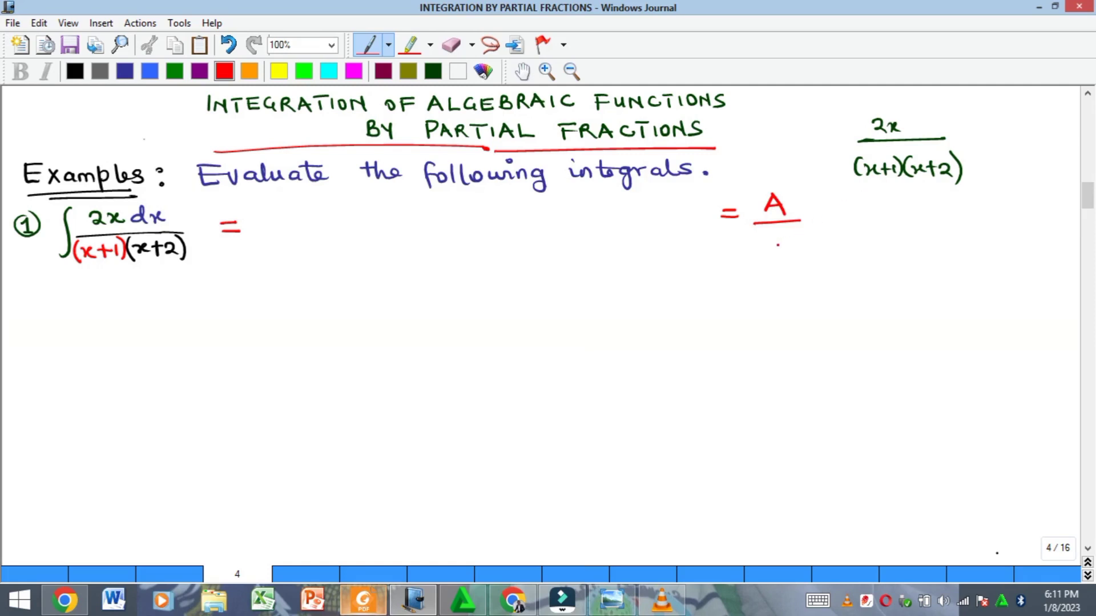
pyautogui.moveTo(760, 234)
pyautogui.mouseDown()
pyautogui.moveTo(764, 247)
pyautogui.moveTo(784, 248)
pyautogui.mouseUp()
pyautogui.moveTo(779, 239); pyautogui.dragTo(801, 247)
pyautogui.moveTo(832, 206)
pyautogui.mouseDown()
pyautogui.moveTo(831, 226)
pyautogui.moveTo(879, 205)
pyautogui.moveTo(867, 216)
pyautogui.moveTo(888, 218)
pyautogui.moveTo(858, 245)
pyautogui.moveTo(883, 247)
pyautogui.mouseUp()
pyautogui.moveTo(874, 238); pyautogui.dragTo(906, 245)
# - In dark green, write 2x/((x+1)(x+2)) ≡ with a new fraction bar below
pyautogui.click(433, 71)
pyautogui.moveTo(724, 288); pyautogui.dragTo(743, 288)
pyautogui.moveTo(724, 296); pyautogui.dragTo(745, 295)
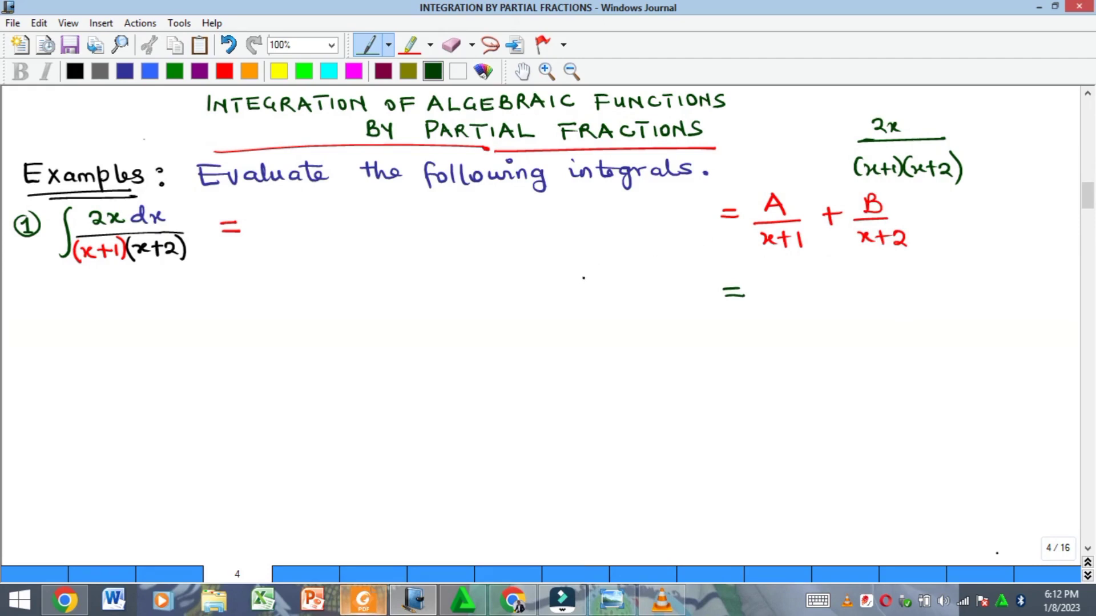
pyautogui.moveTo(620, 262); pyautogui.dragTo(634, 272)
pyautogui.moveTo(639, 263); pyautogui.dragTo(678, 287)
pyautogui.moveTo(603, 298)
pyautogui.mouseDown()
pyautogui.moveTo(600, 314)
pyautogui.moveTo(621, 313)
pyautogui.mouseUp()
pyautogui.moveTo(622, 303)
pyautogui.mouseDown()
pyautogui.moveTo(609, 315)
pyautogui.moveTo(635, 305)
pyautogui.mouseUp()
pyautogui.moveTo(628, 300); pyautogui.dragTo(638, 314)
pyautogui.moveTo(642, 294); pyautogui.dragTo(651, 315)
pyautogui.moveTo(656, 303); pyautogui.dragTo(659, 314)
pyautogui.moveTo(668, 306)
pyautogui.mouseDown()
pyautogui.moveTo(694, 312)
pyautogui.moveTo(744, 279)
pyautogui.moveTo(909, 282)
pyautogui.mouseUp()
# - Write the common denominator (x+1)(x+2) under the right-hand fraction bar
pyautogui.moveTo(793, 294)
pyautogui.mouseDown()
pyautogui.moveTo(788, 318)
pyautogui.moveTo(816, 312)
pyautogui.moveTo(801, 315)
pyautogui.mouseUp()
pyautogui.moveTo(817, 305)
pyautogui.mouseDown()
pyautogui.moveTo(830, 304)
pyautogui.moveTo(823, 313)
pyautogui.mouseUp()
pyautogui.moveTo(834, 293)
pyautogui.mouseDown()
pyautogui.moveTo(845, 315)
pyautogui.moveTo(853, 294)
pyautogui.moveTo(872, 314)
pyautogui.mouseUp()
pyautogui.moveTo(871, 300)
pyautogui.mouseDown()
pyautogui.moveTo(861, 315)
pyautogui.moveTo(888, 306)
pyautogui.mouseUp()
pyautogui.moveTo(882, 299); pyautogui.dragTo(881, 313)
pyautogui.moveTo(890, 300); pyautogui.dragTo(909, 316)
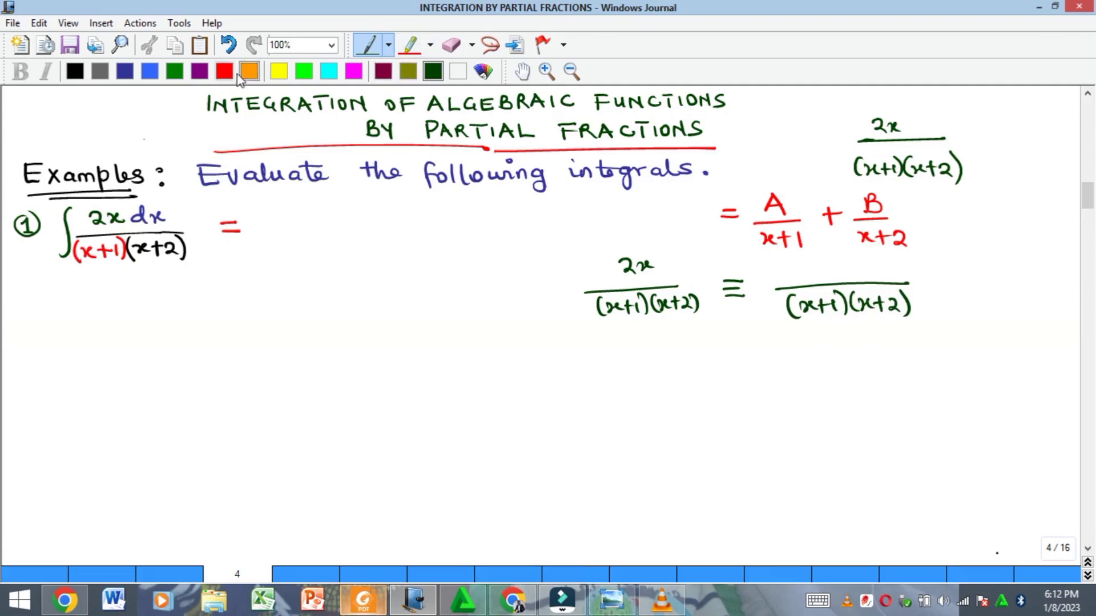
# - Fill the numerator with A(x+2) in blue and + B(x+1) in black
pyautogui.click(124, 70)
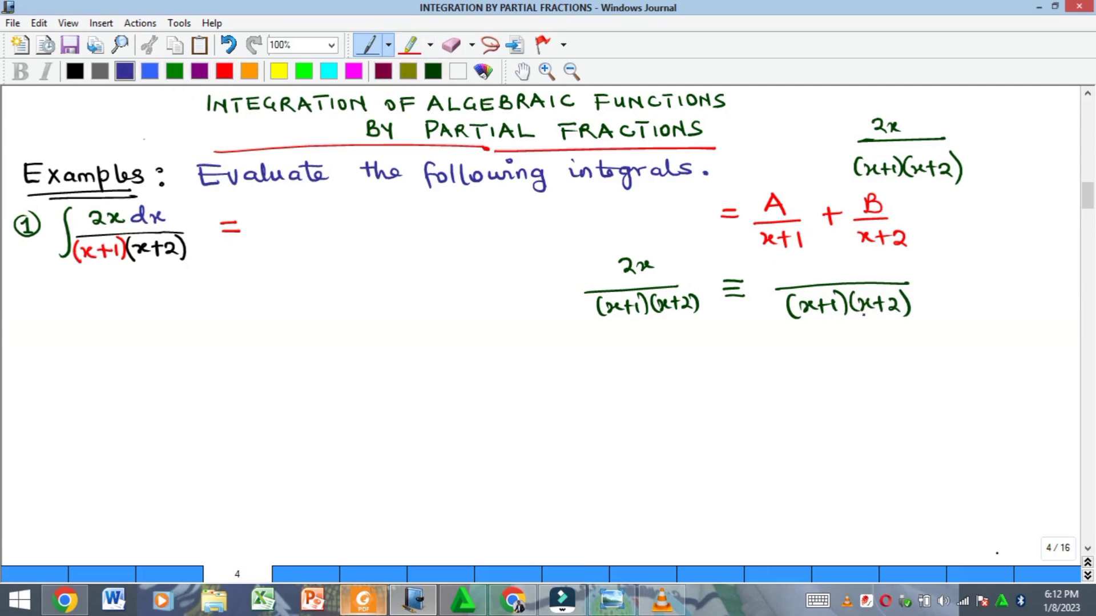
pyautogui.moveTo(774, 284)
pyautogui.mouseDown()
pyautogui.moveTo(784, 262)
pyautogui.moveTo(794, 284)
pyautogui.mouseUp()
pyautogui.moveTo(778, 275)
pyautogui.mouseDown()
pyautogui.moveTo(804, 290)
pyautogui.moveTo(845, 275)
pyautogui.mouseUp()
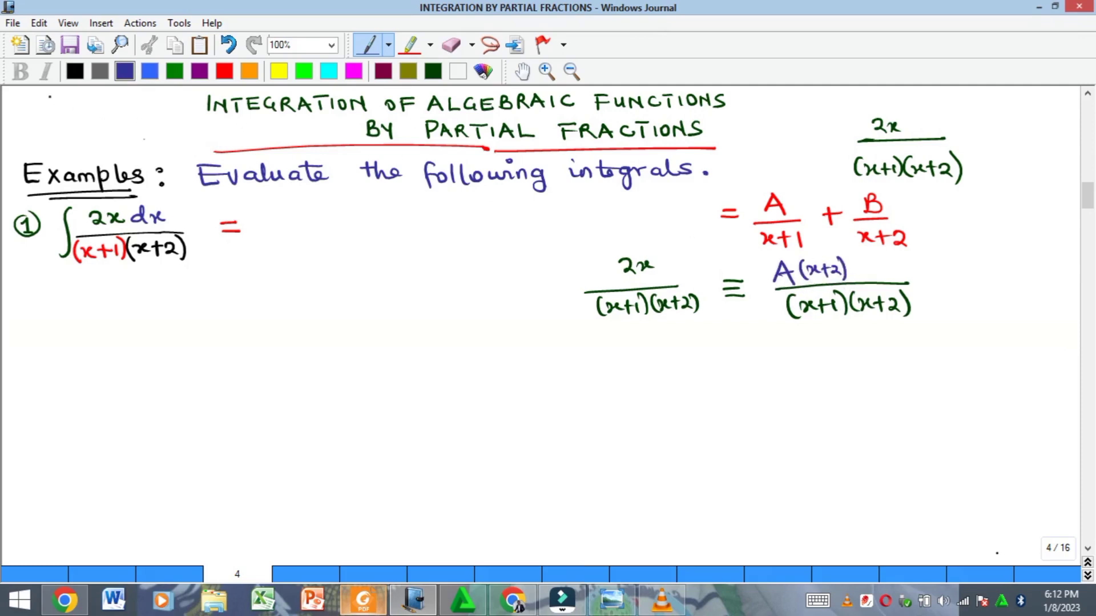
pyautogui.click(75, 70)
pyautogui.moveTo(854, 268)
pyautogui.mouseDown()
pyautogui.moveTo(860, 278)
pyautogui.moveTo(895, 257)
pyautogui.moveTo(895, 275)
pyautogui.mouseUp()
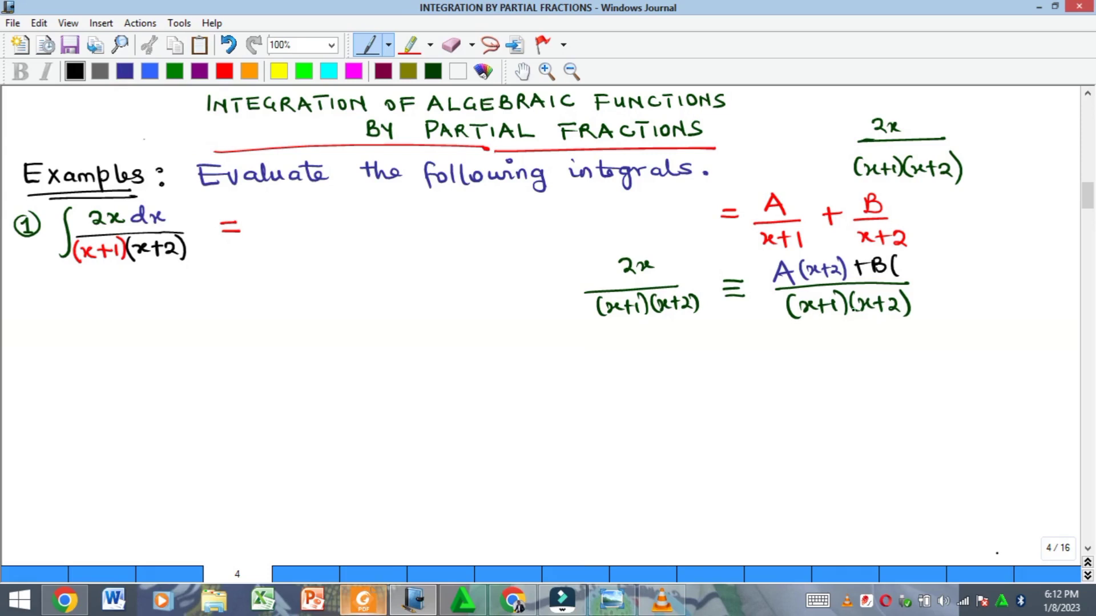
pyautogui.moveTo(907, 273)
pyautogui.mouseDown()
pyautogui.moveTo(933, 255)
pyautogui.moveTo(935, 280)
pyautogui.moveTo(907, 284)
pyautogui.moveTo(954, 280)
pyautogui.mouseUp()
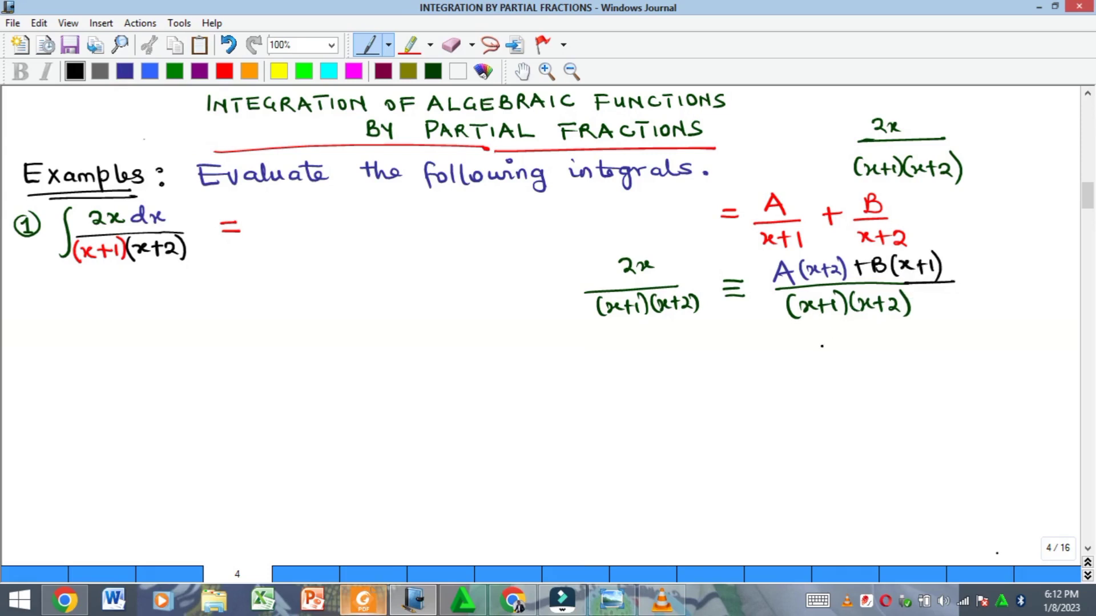
# - In red, strike out both denominators and write 2x ≡ A(x+2) + B(x+1)
pyautogui.click(224, 71)
pyautogui.moveTo(596, 306); pyautogui.dragTo(702, 309)
pyautogui.moveTo(790, 305); pyautogui.dragTo(915, 307)
pyautogui.moveTo(629, 345)
pyautogui.mouseDown()
pyautogui.moveTo(664, 355)
pyautogui.moveTo(650, 357)
pyautogui.moveTo(699, 348)
pyautogui.mouseUp()
pyautogui.moveTo(683, 355)
pyautogui.mouseDown()
pyautogui.moveTo(786, 358)
pyautogui.moveTo(794, 349)
pyautogui.moveTo(835, 365)
pyautogui.moveTo(844, 352)
pyautogui.moveTo(901, 355)
pyautogui.moveTo(893, 356)
pyautogui.mouseUp()
pyautogui.click(752, 354)
pyautogui.moveTo(916, 338); pyautogui.dragTo(924, 356)
pyautogui.moveTo(927, 331); pyautogui.dragTo(928, 356)
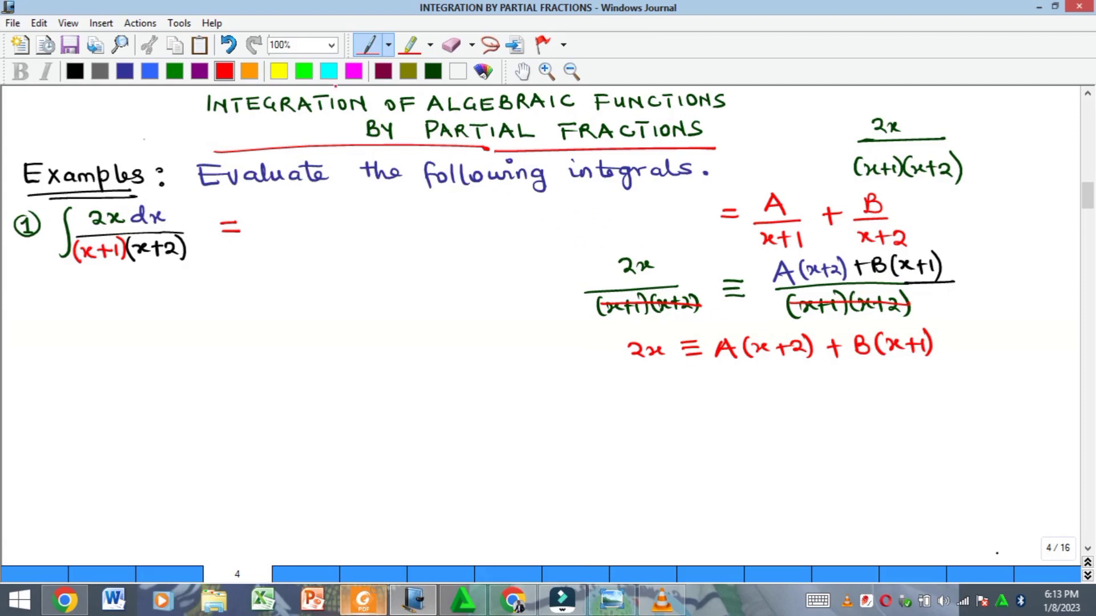
# - In blue, underline B and write Let x = -1; 2(-1) = A(-1+2)
pyautogui.click(124, 71)
pyautogui.moveTo(856, 363); pyautogui.dragTo(870, 362)
pyautogui.moveTo(633, 381)
pyautogui.mouseDown()
pyautogui.moveTo(689, 393)
pyautogui.moveTo(678, 395)
pyautogui.moveTo(716, 382)
pyautogui.mouseUp()
pyautogui.click(703, 386)
pyautogui.moveTo(703, 389); pyautogui.dragTo(748, 393)
pyautogui.click(763, 384)
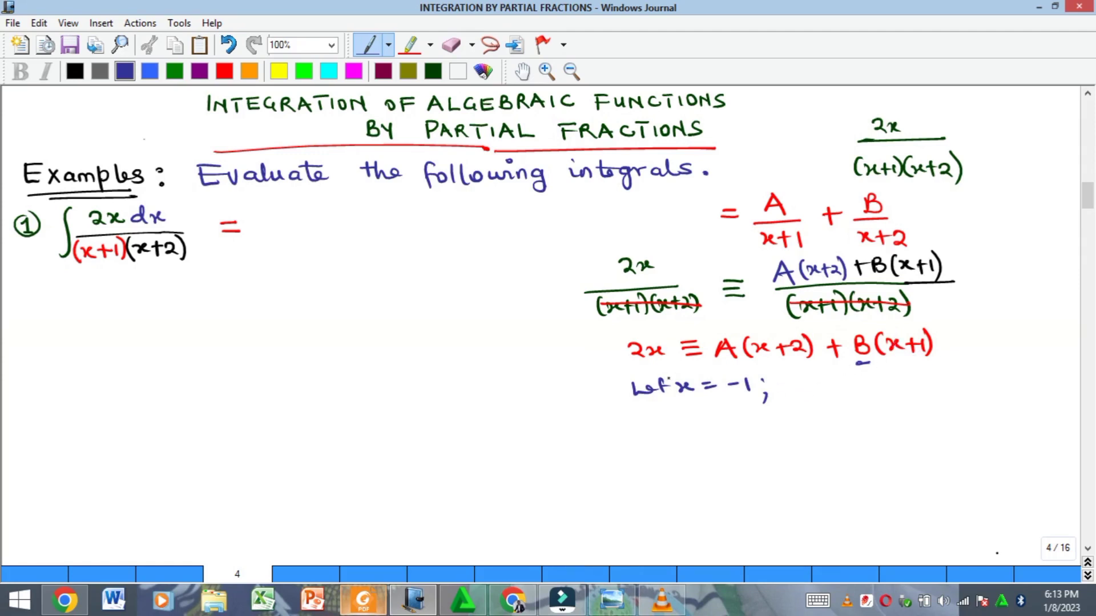
pyautogui.moveTo(786, 386)
pyautogui.mouseDown()
pyautogui.moveTo(817, 400)
pyautogui.moveTo(832, 389)
pyautogui.mouseUp()
pyautogui.moveTo(836, 381)
pyautogui.mouseDown()
pyautogui.moveTo(842, 401)
pyautogui.moveTo(898, 378)
pyautogui.moveTo(907, 398)
pyautogui.moveTo(911, 388)
pyautogui.mouseUp()
pyautogui.moveTo(925, 373); pyautogui.dragTo(925, 401)
pyautogui.moveTo(928, 386); pyautogui.dragTo(961, 399)
pyautogui.moveTo(952, 390); pyautogui.dragTo(983, 403)
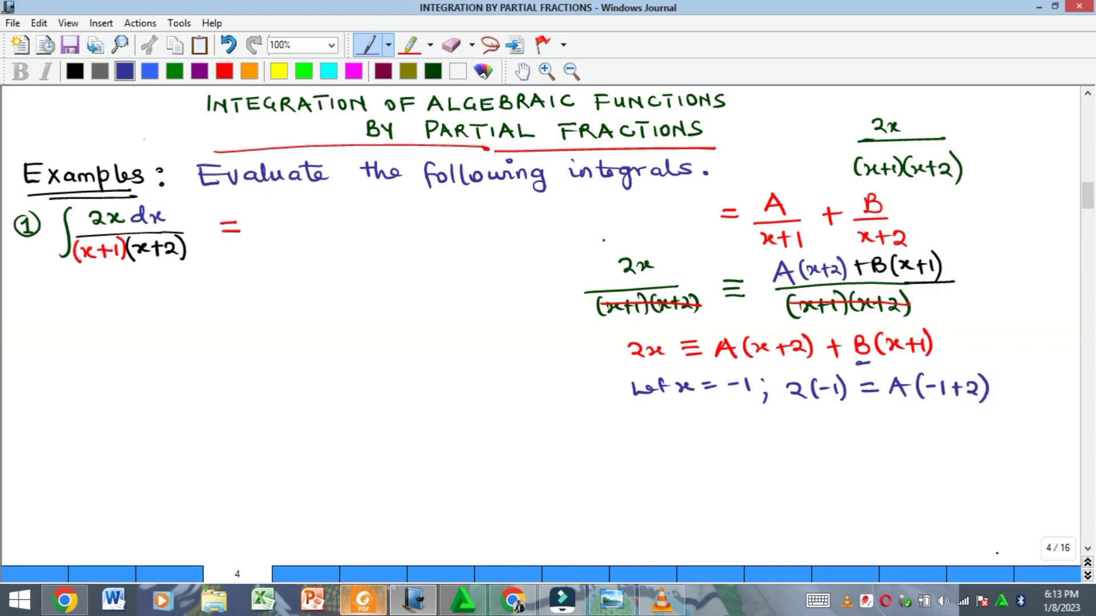
# - In red, write a double-underlined -2 = A and begin "Let x =" below
pyautogui.click(224, 71)
pyautogui.moveTo(825, 425)
pyautogui.mouseDown()
pyautogui.moveTo(864, 434)
pyautogui.moveTo(897, 421)
pyautogui.mouseUp()
pyautogui.moveTo(884, 427); pyautogui.dragTo(898, 427)
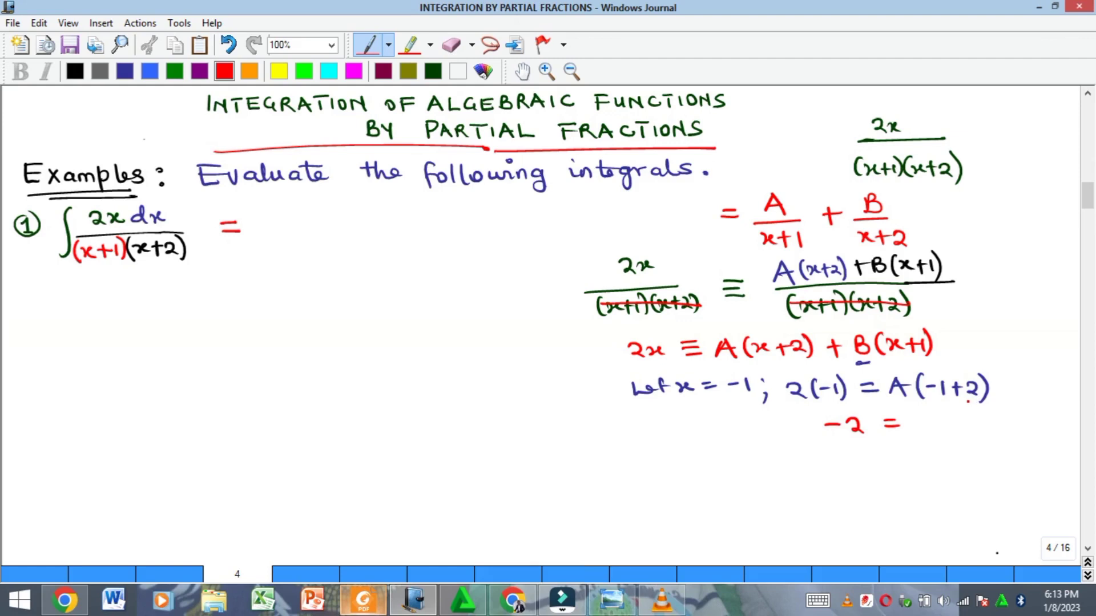
pyautogui.moveTo(904, 434)
pyautogui.mouseDown()
pyautogui.moveTo(923, 434)
pyautogui.moveTo(899, 440)
pyautogui.mouseUp()
pyautogui.moveTo(873, 447); pyautogui.dragTo(901, 445)
pyautogui.moveTo(639, 467); pyautogui.dragTo(651, 483)
pyautogui.moveTo(654, 478); pyautogui.dragTo(670, 484)
pyautogui.moveTo(664, 473); pyautogui.dragTo(710, 485)
pyautogui.moveTo(711, 472)
pyautogui.mouseDown()
pyautogui.moveTo(698, 485)
pyautogui.moveTo(732, 473)
pyautogui.moveTo(785, 484)
pyautogui.mouseUp()
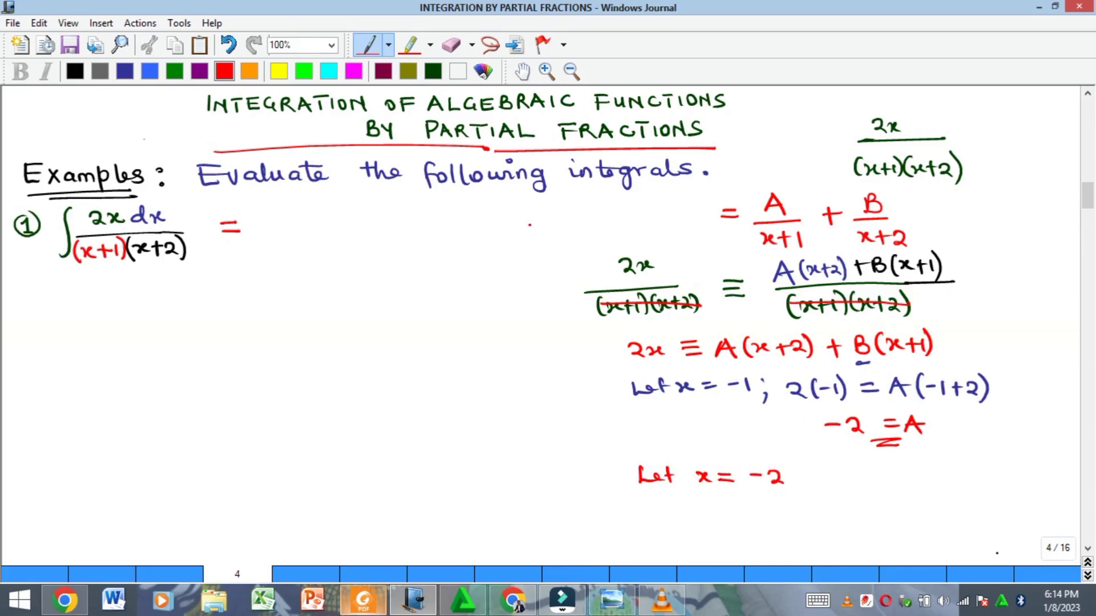
# - In dark green, complete Let x = -2; -4 = B(-2+1), underlining the matching terms
pyautogui.click(434, 71)
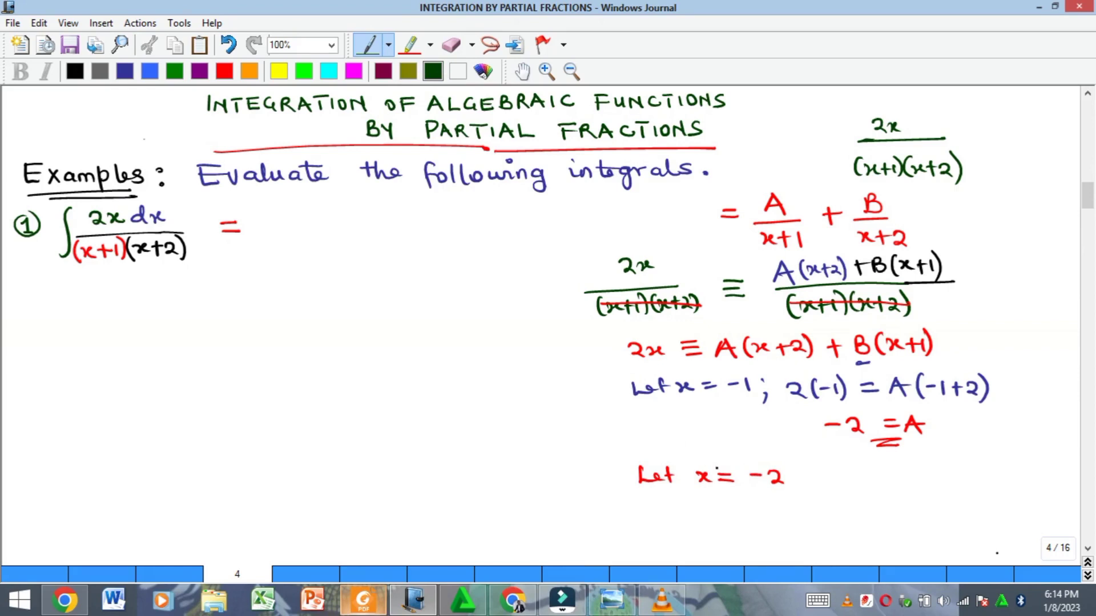
pyautogui.click(802, 471)
pyautogui.moveTo(804, 480); pyautogui.dragTo(801, 490)
pyautogui.moveTo(638, 360); pyautogui.dragTo(652, 360)
pyautogui.moveTo(823, 479); pyautogui.dragTo(863, 481)
pyautogui.moveTo(858, 468)
pyautogui.mouseDown()
pyautogui.moveTo(856, 490)
pyautogui.moveTo(899, 475)
pyautogui.mouseUp()
pyautogui.moveTo(758, 360); pyautogui.dragTo(784, 358)
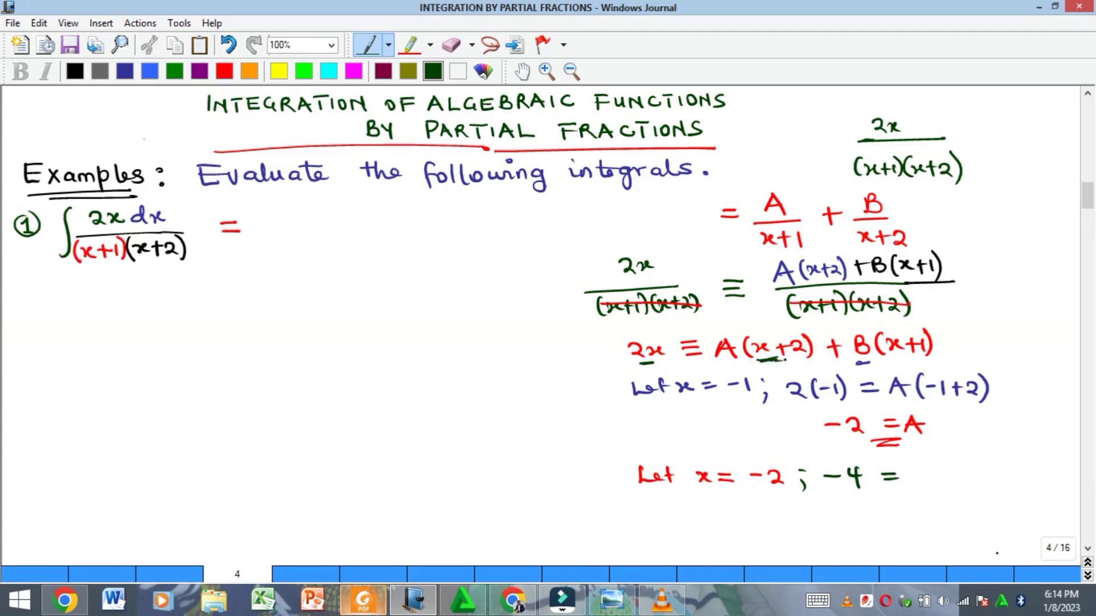
pyautogui.moveTo(906, 468)
pyautogui.mouseDown()
pyautogui.moveTo(907, 486)
pyautogui.moveTo(916, 476)
pyautogui.moveTo(907, 486)
pyautogui.moveTo(935, 492)
pyautogui.moveTo(984, 477)
pyautogui.mouseUp()
pyautogui.moveTo(989, 469); pyautogui.dragTo(995, 486)
# - Write -4 = -B with minus signs cancelled, conclude ∴ B = 4, and add = after the top fraction
pyautogui.moveTo(850, 511)
pyautogui.mouseDown()
pyautogui.moveTo(888, 513)
pyautogui.moveTo(884, 524)
pyautogui.moveTo(925, 506)
pyautogui.moveTo(954, 513)
pyautogui.moveTo(928, 519)
pyautogui.mouseUp()
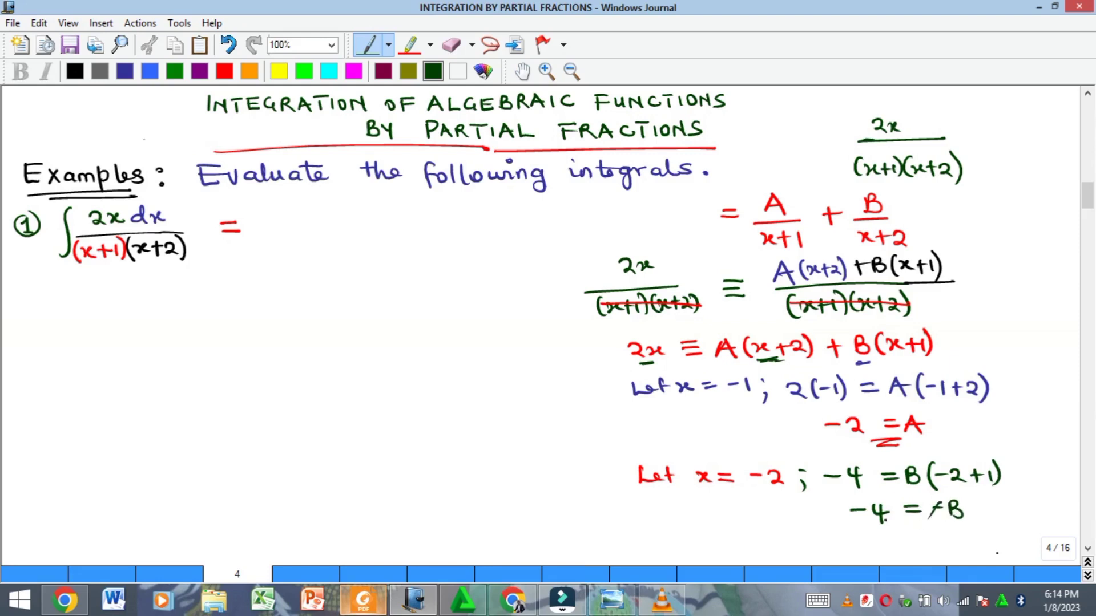
pyautogui.moveTo(858, 502)
pyautogui.mouseDown()
pyautogui.moveTo(854, 525)
pyautogui.moveTo(900, 541)
pyautogui.mouseUp()
pyautogui.click(884, 535)
pyautogui.click(882, 542)
pyautogui.click(887, 542)
pyautogui.moveTo(907, 530)
pyautogui.mouseDown()
pyautogui.moveTo(908, 551)
pyautogui.moveTo(951, 537)
pyautogui.mouseUp()
pyautogui.moveTo(936, 544); pyautogui.dragTo(951, 542)
pyautogui.moveTo(969, 527); pyautogui.dragTo(973, 551)
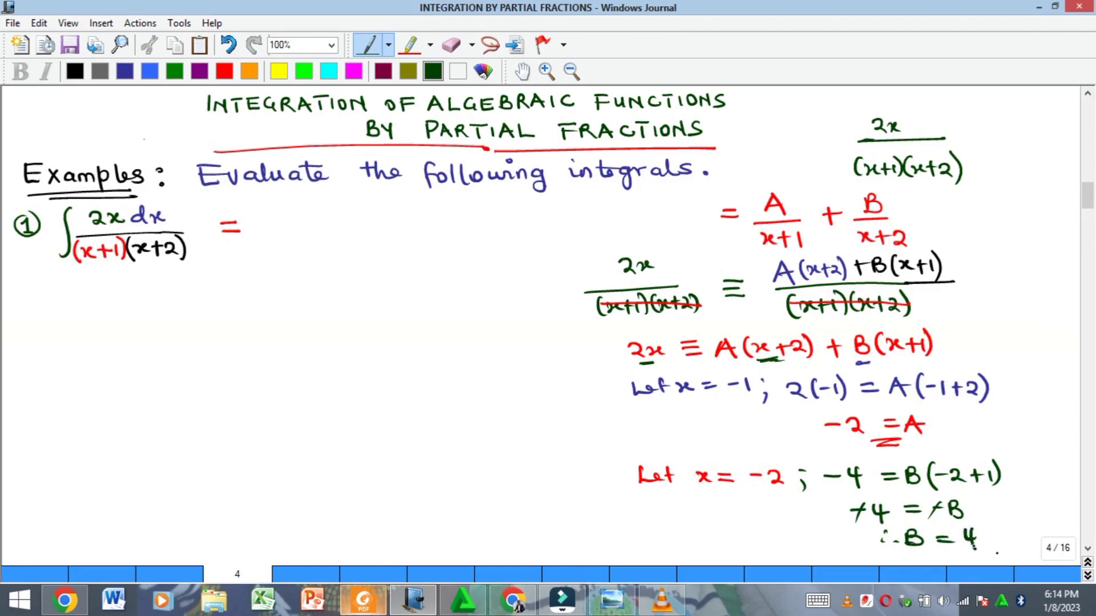
pyautogui.moveTo(966, 133); pyautogui.dragTo(982, 140)
pyautogui.click(224, 70)
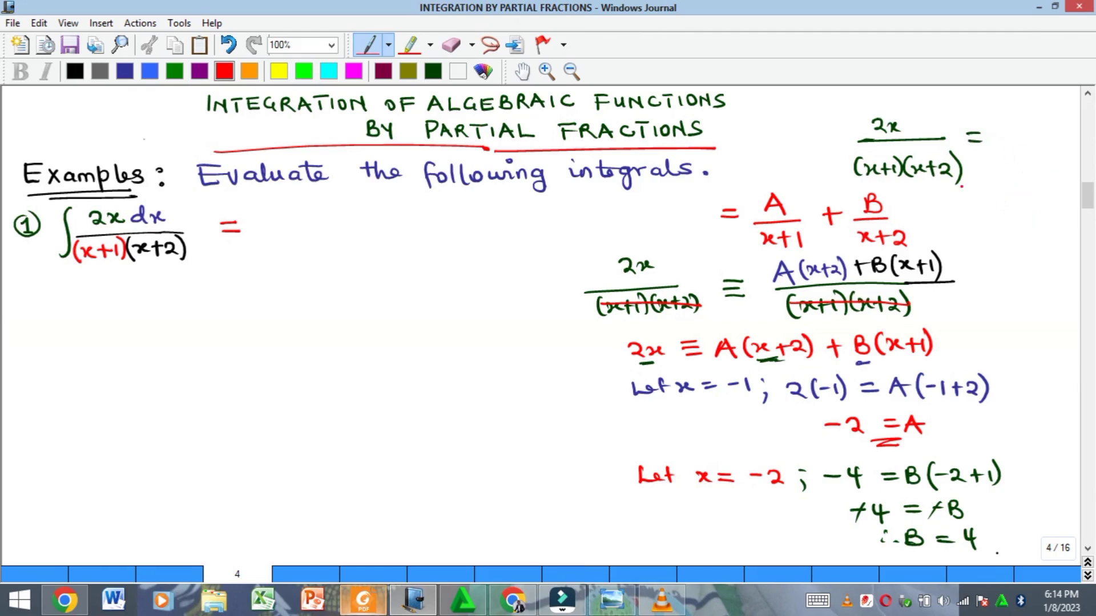
# - Write = -2/(x+1) + 4/(x+2) after B/(x+2) and draw a vertical divider
pyautogui.moveTo(915, 214); pyautogui.dragTo(935, 221)
pyautogui.click(75, 71)
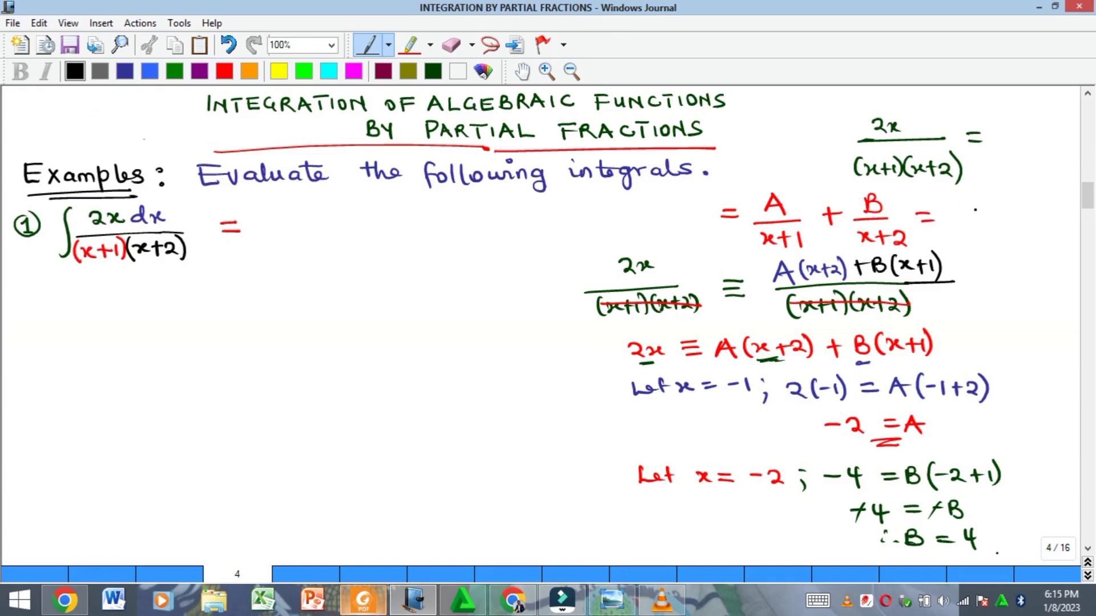
pyautogui.moveTo(950, 209)
pyautogui.mouseDown()
pyautogui.moveTo(996, 220)
pyautogui.moveTo(963, 252)
pyautogui.moveTo(986, 242)
pyautogui.mouseUp()
pyautogui.moveTo(981, 237)
pyautogui.mouseDown()
pyautogui.moveTo(982, 249)
pyautogui.moveTo(994, 247)
pyautogui.mouseUp()
pyautogui.moveTo(1010, 206)
pyautogui.mouseDown()
pyautogui.moveTo(1011, 223)
pyautogui.moveTo(1021, 215)
pyautogui.mouseUp()
pyautogui.moveTo(1034, 202)
pyautogui.mouseDown()
pyautogui.moveTo(1039, 221)
pyautogui.moveTo(1059, 223)
pyautogui.moveTo(1034, 249)
pyautogui.mouseUp()
pyautogui.moveTo(1034, 238)
pyautogui.mouseDown()
pyautogui.moveTo(1025, 250)
pyautogui.moveTo(1047, 243)
pyautogui.mouseUp()
pyautogui.moveTo(1041, 237)
pyautogui.mouseDown()
pyautogui.moveTo(1042, 249)
pyautogui.moveTo(1060, 250)
pyautogui.mouseUp()
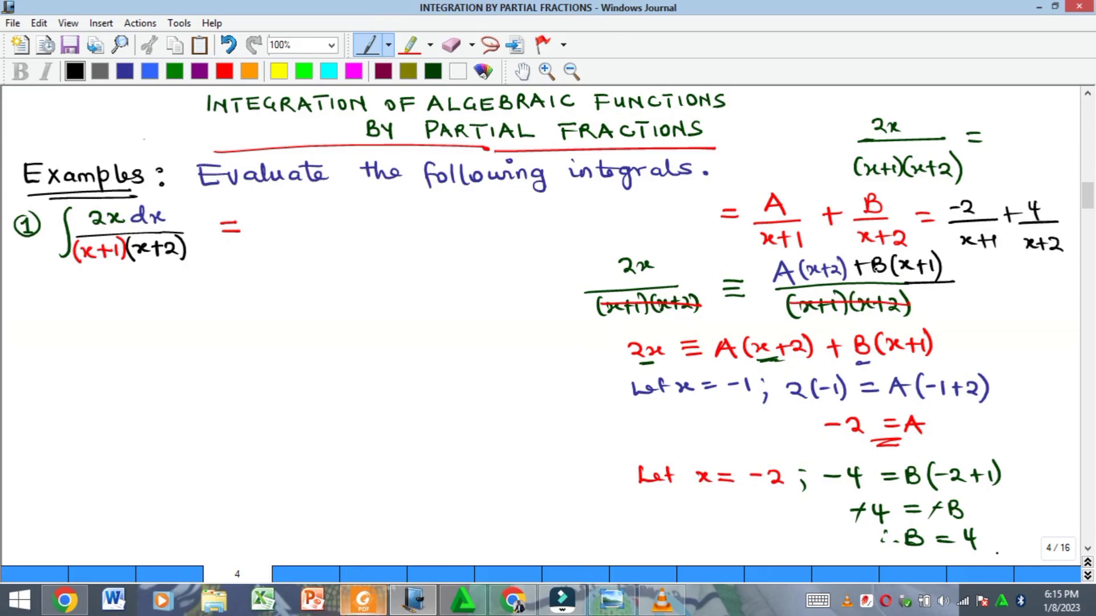
pyautogui.moveTo(954, 263); pyautogui.dragTo(959, 329)
# - In red, write 4/(x+2) − 2/(x+1) and draw a box around it
pyautogui.click(225, 71)
pyautogui.moveTo(974, 276)
pyautogui.mouseDown()
pyautogui.moveTo(978, 292)
pyautogui.moveTo(994, 294)
pyautogui.moveTo(973, 322)
pyautogui.moveTo(997, 313)
pyautogui.mouseUp()
pyautogui.moveTo(991, 307)
pyautogui.mouseDown()
pyautogui.moveTo(991, 320)
pyautogui.moveTo(1011, 319)
pyautogui.moveTo(1019, 292)
pyautogui.moveTo(1059, 295)
pyautogui.moveTo(1044, 319)
pyautogui.mouseUp()
pyautogui.moveTo(1043, 306)
pyautogui.mouseDown()
pyautogui.moveTo(1033, 320)
pyautogui.moveTo(1057, 312)
pyautogui.mouseUp()
pyautogui.moveTo(1053, 306)
pyautogui.mouseDown()
pyautogui.moveTo(1053, 319)
pyautogui.moveTo(1065, 319)
pyautogui.mouseUp()
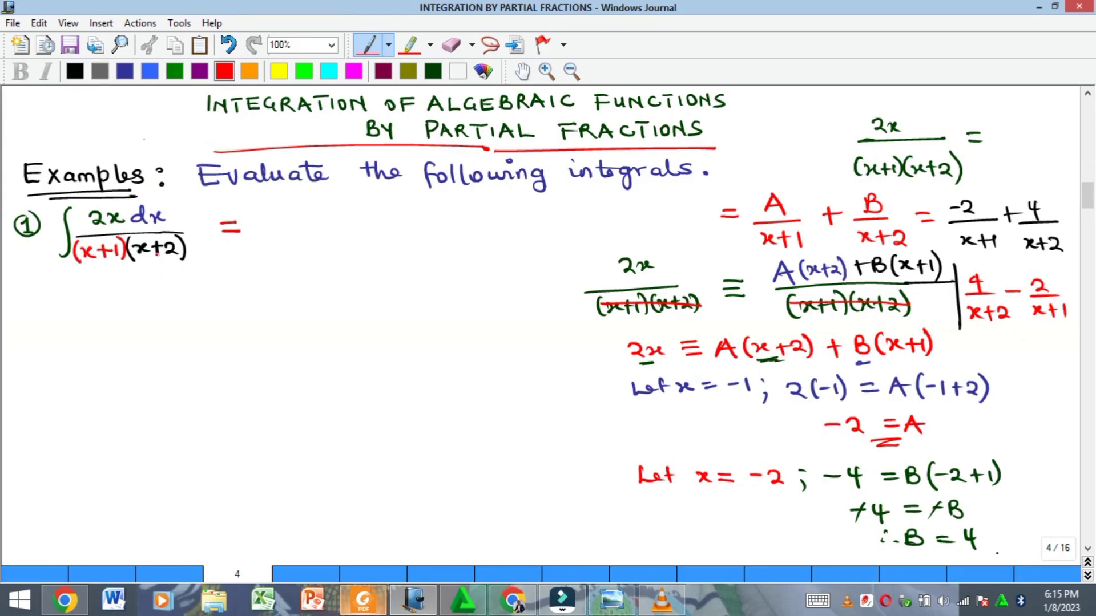
pyautogui.moveTo(960, 266)
pyautogui.mouseDown()
pyautogui.moveTo(1069, 282)
pyautogui.moveTo(1068, 328)
pyautogui.moveTo(959, 328)
pyautogui.mouseUp()
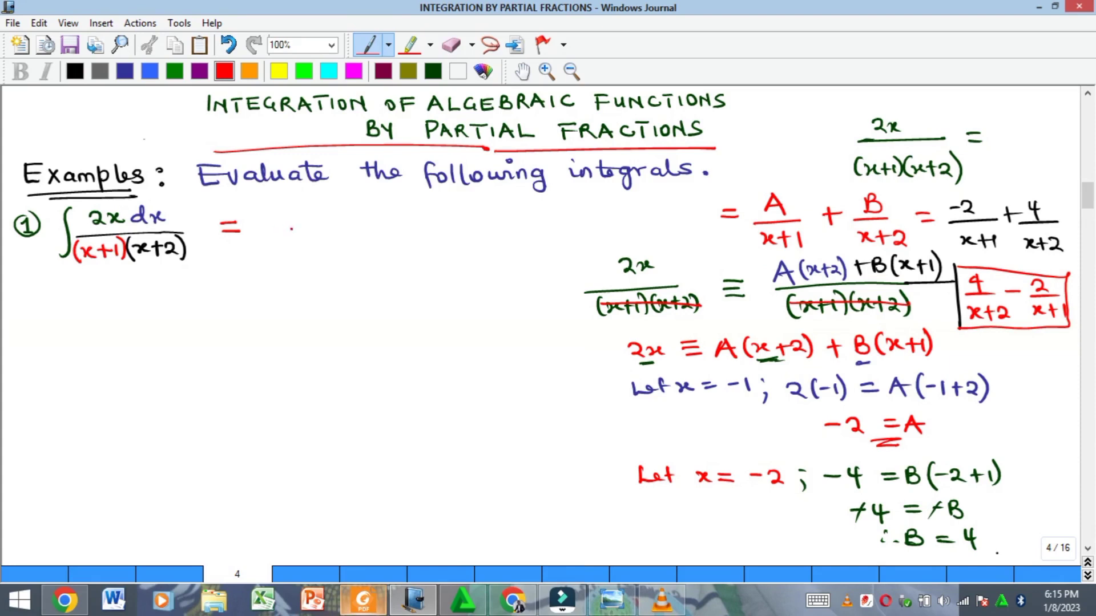
# - Write ∫(4/(x+2) − 2/(x+1)) dx in red after Example 1, then a black = below
pyautogui.moveTo(285, 200); pyautogui.dragTo(268, 268)
pyautogui.moveTo(300, 210)
pyautogui.mouseDown()
pyautogui.moveTo(301, 229)
pyautogui.moveTo(288, 233)
pyautogui.moveTo(316, 229)
pyautogui.moveTo(308, 253)
pyautogui.mouseUp()
pyautogui.moveTo(307, 239)
pyautogui.mouseDown()
pyautogui.moveTo(297, 255)
pyautogui.moveTo(320, 246)
pyautogui.mouseUp()
pyautogui.moveTo(313, 240)
pyautogui.mouseDown()
pyautogui.moveTo(314, 253)
pyautogui.moveTo(333, 253)
pyautogui.moveTo(344, 223)
pyautogui.moveTo(367, 215)
pyautogui.moveTo(398, 223)
pyautogui.moveTo(366, 246)
pyautogui.moveTo(389, 240)
pyautogui.mouseUp()
pyautogui.moveTo(398, 235); pyautogui.dragTo(398, 246)
pyautogui.moveTo(390, 203)
pyautogui.mouseDown()
pyautogui.moveTo(411, 244)
pyautogui.moveTo(456, 230)
pyautogui.mouseUp()
pyautogui.click(75, 71)
pyautogui.moveTo(218, 300); pyautogui.dragTo(236, 299)
pyautogui.moveTo(219, 309); pyautogui.dragTo(236, 308)
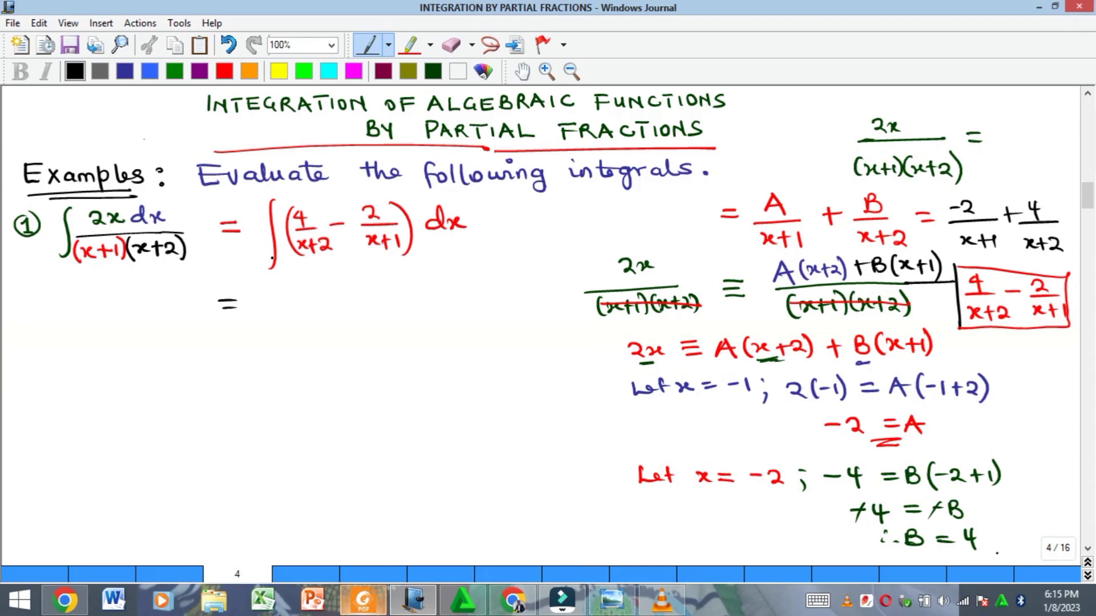